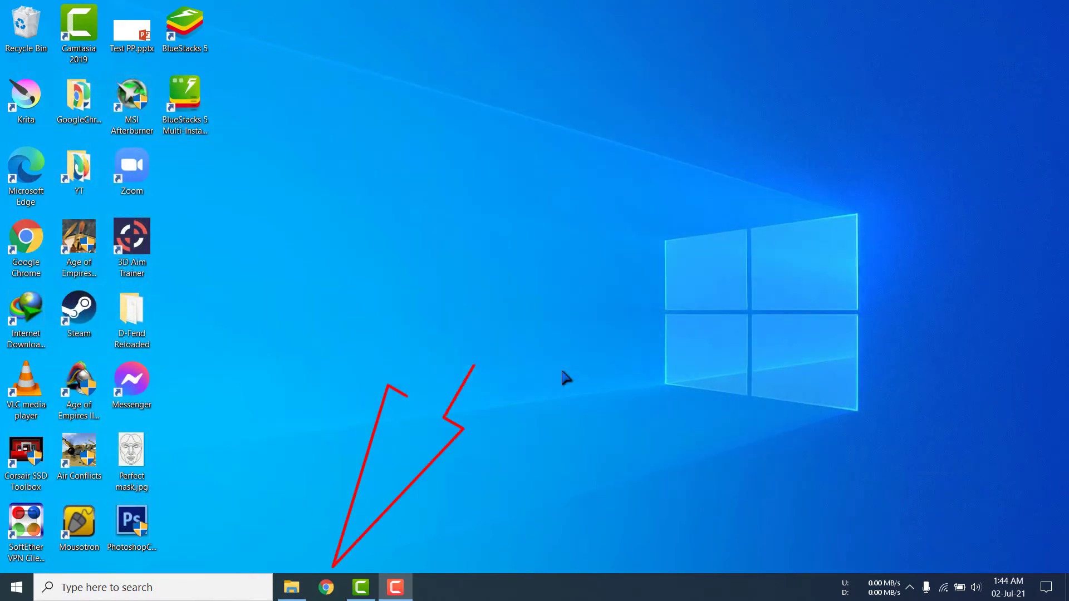
- Launch Google Chrome from the taskbar so a new tab appears
left_click(325, 589)
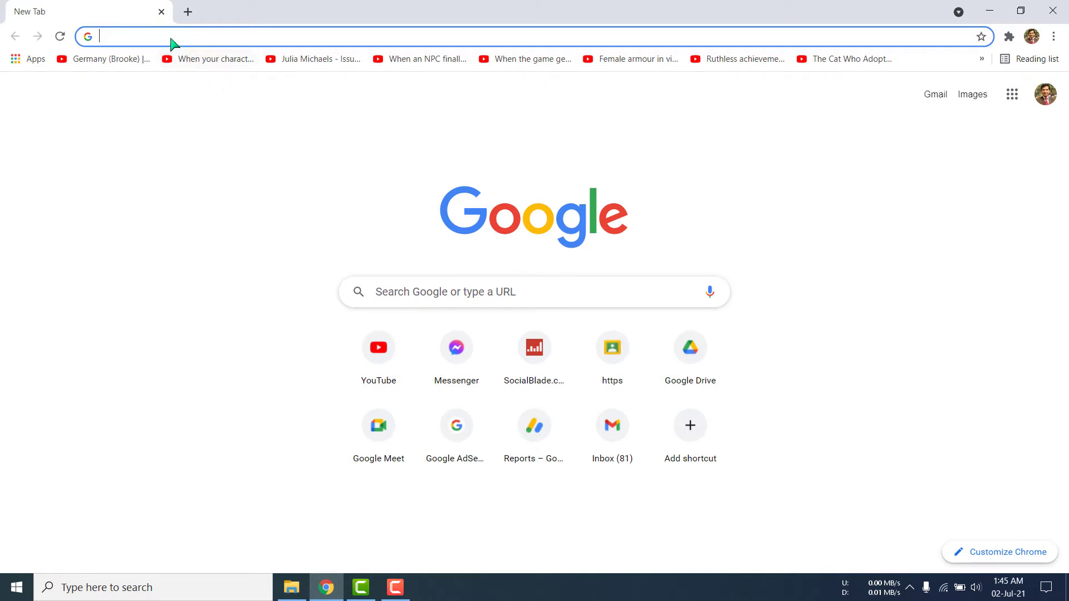
- Look through the Google apps grid for Classroom, then go to the address bar
left_click(915, 141)
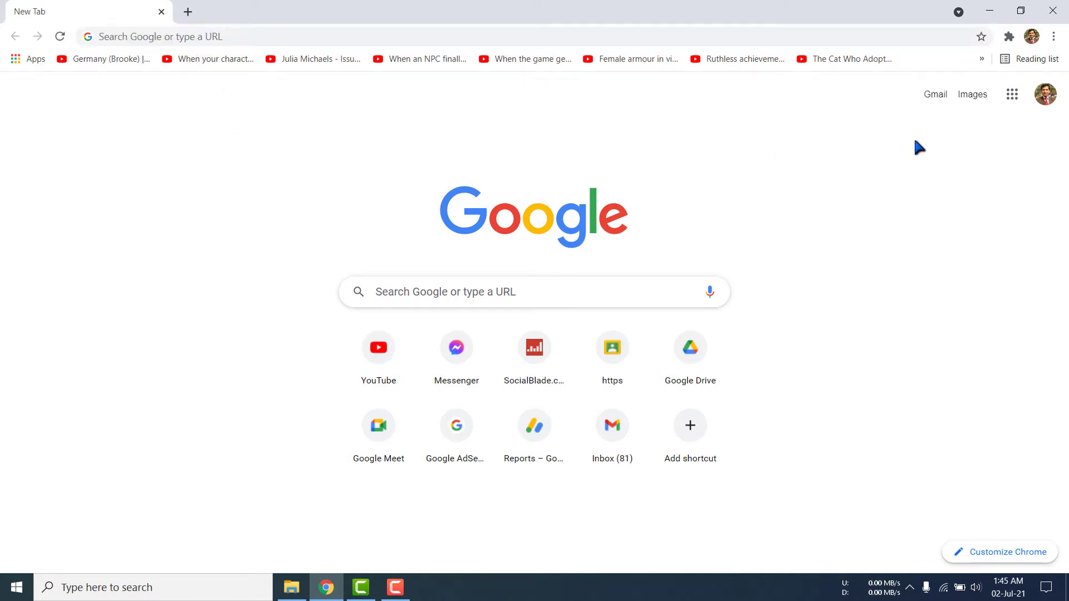
left_click(1013, 94)
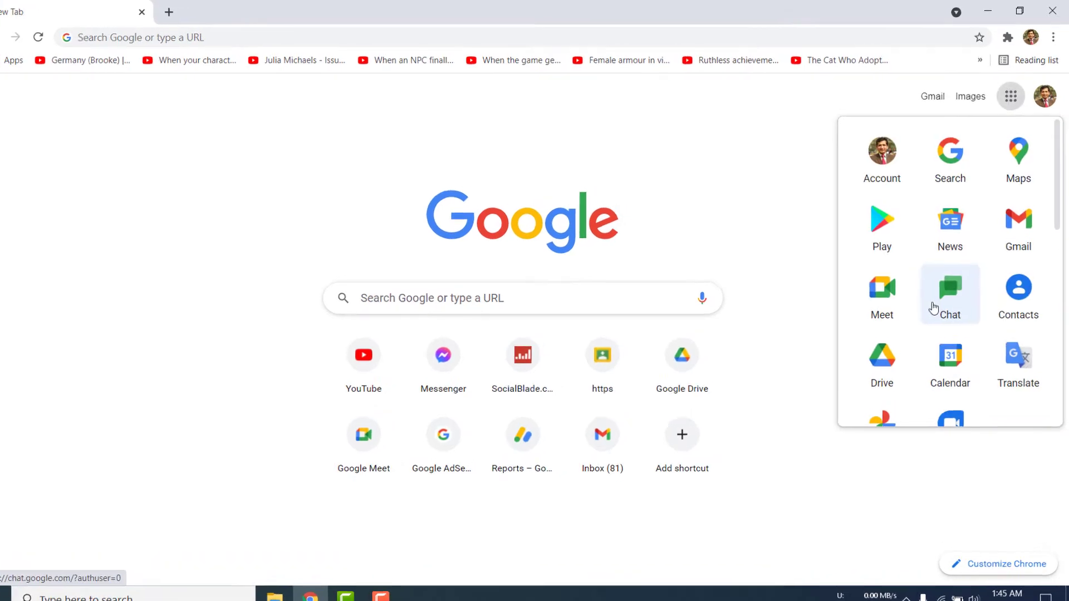
scroll(934, 308, "down", 4)
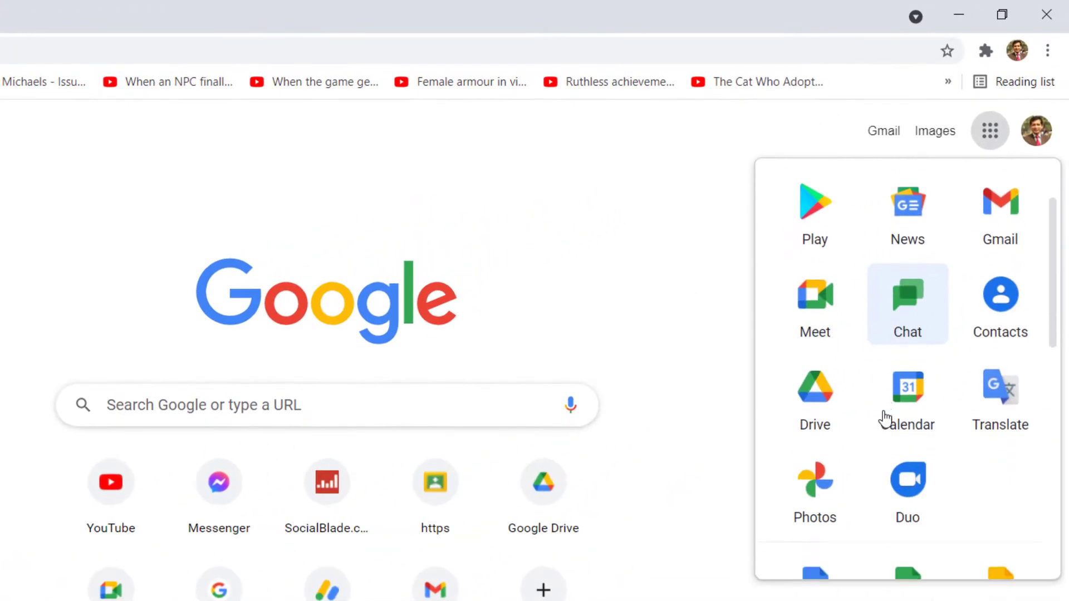
scroll(886, 419, "down", 4)
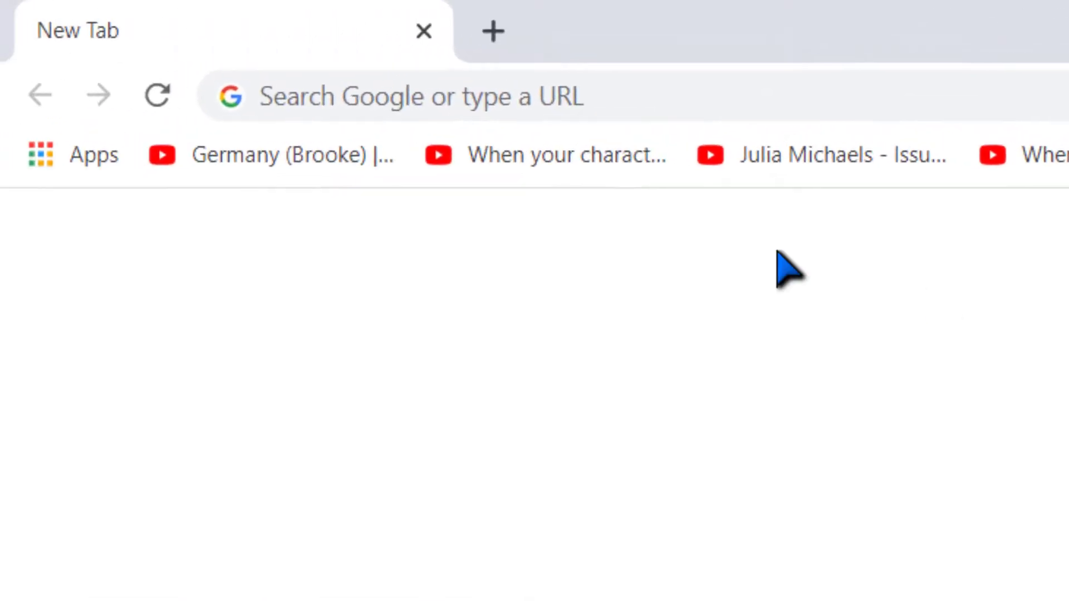
left_click(556, 115)
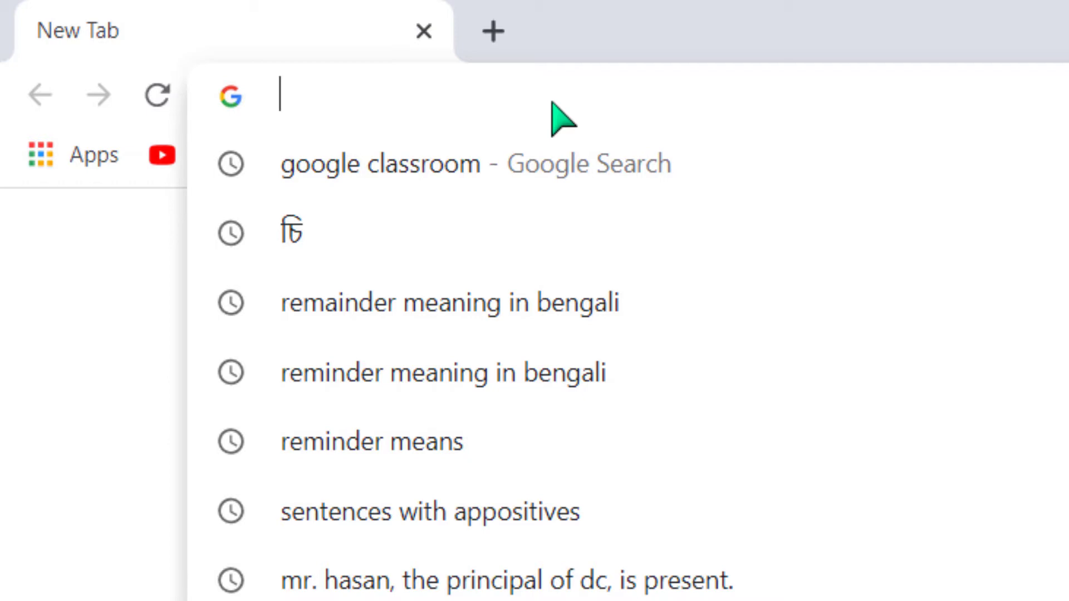
- Go to classroom.google.com via the 'cla' autocomplete and switch to the account holding the classes
type("cla")
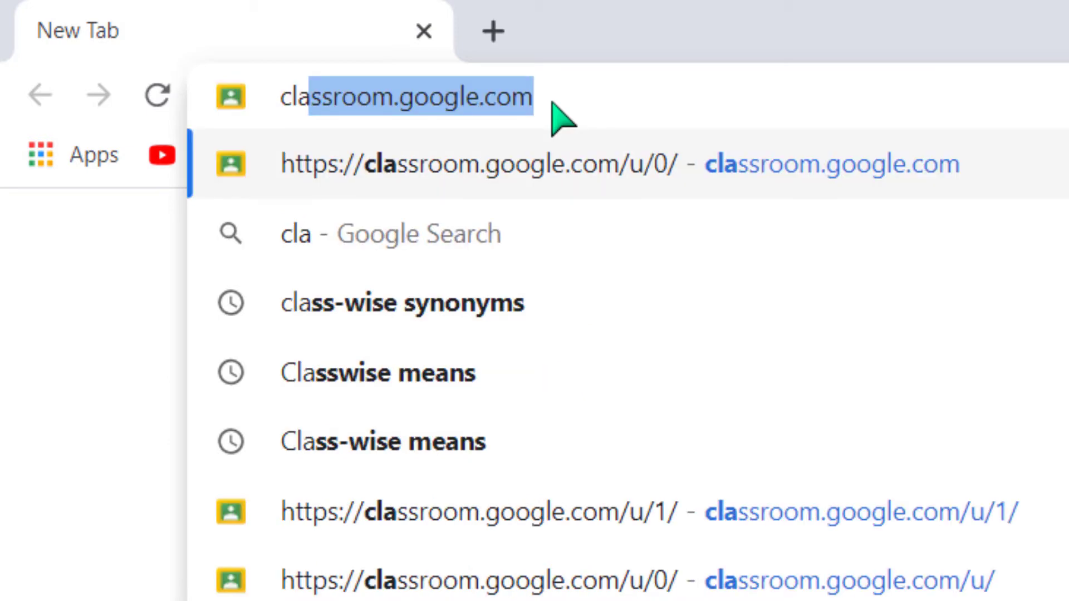
key("Right")
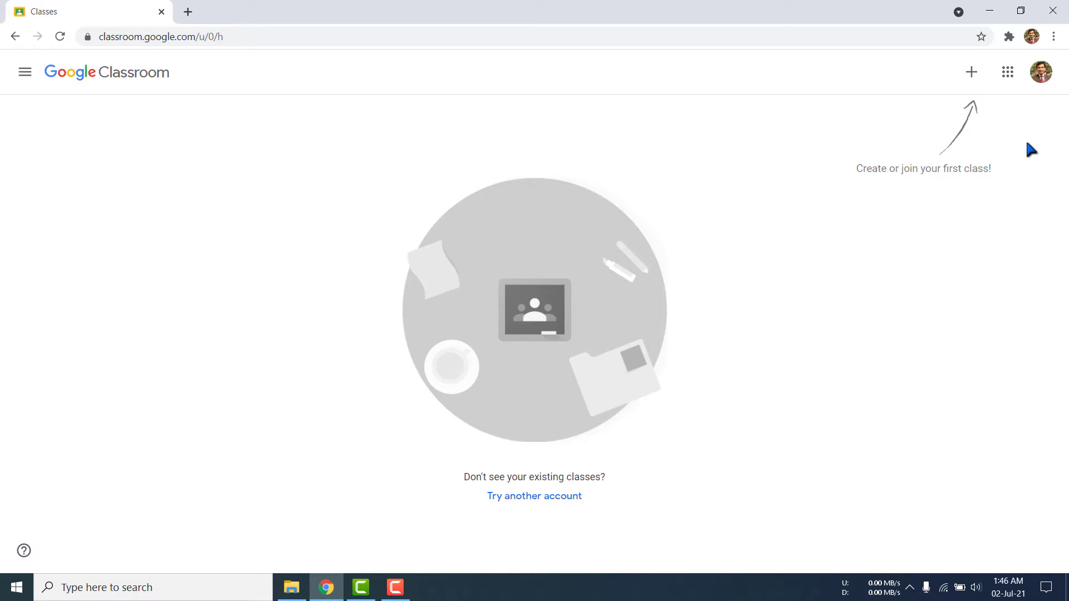
left_click(1041, 78)
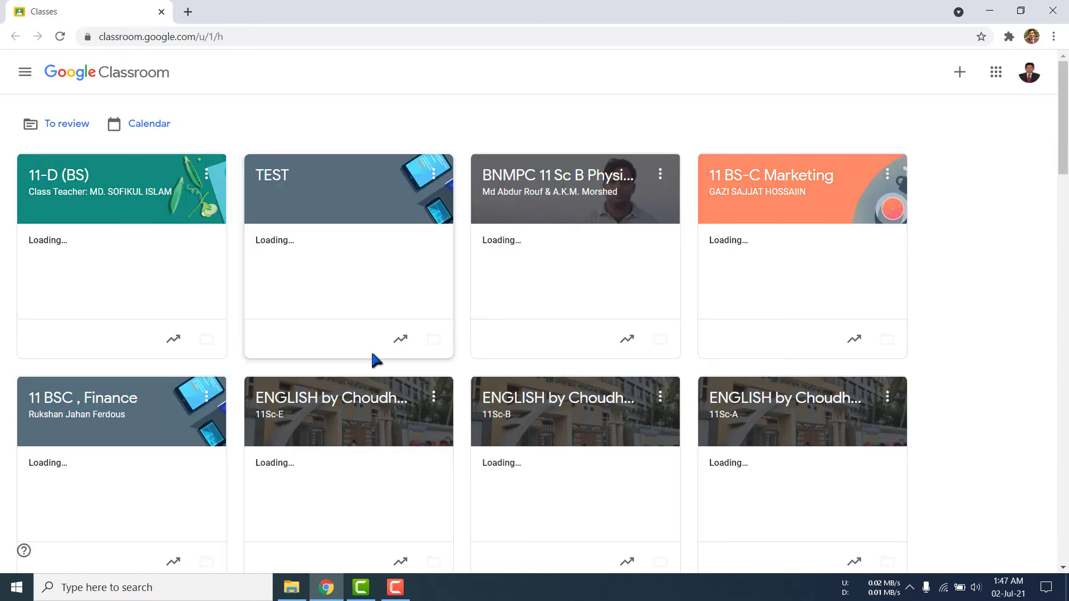
scroll(527, 511, "down", 4)
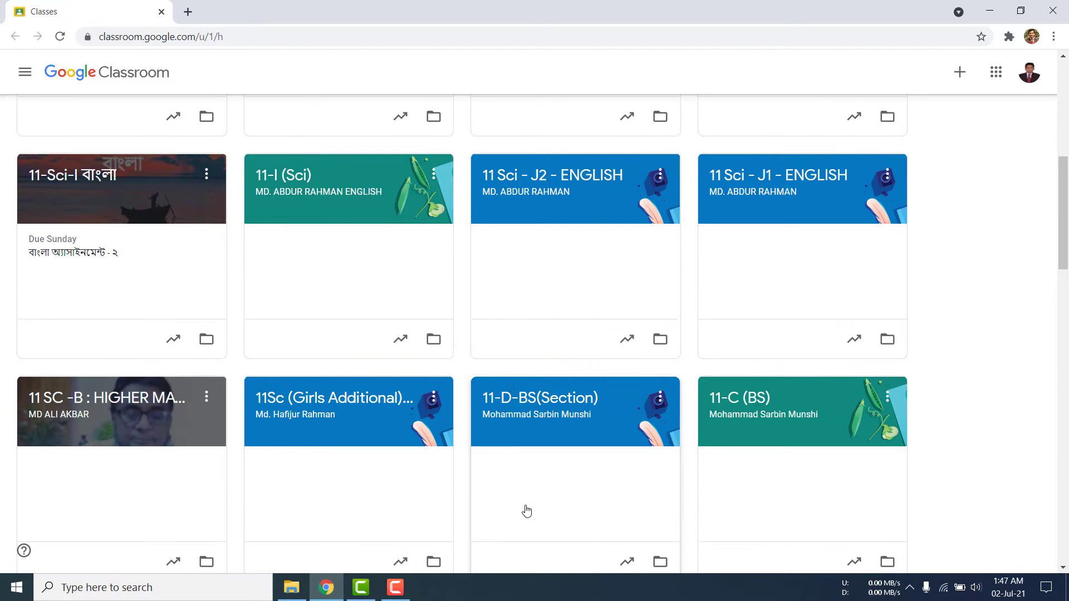
- Open 11-C (BS) Classwork, preview several materials, and expand the Completing Sentences-3 draft
left_click(750, 412)
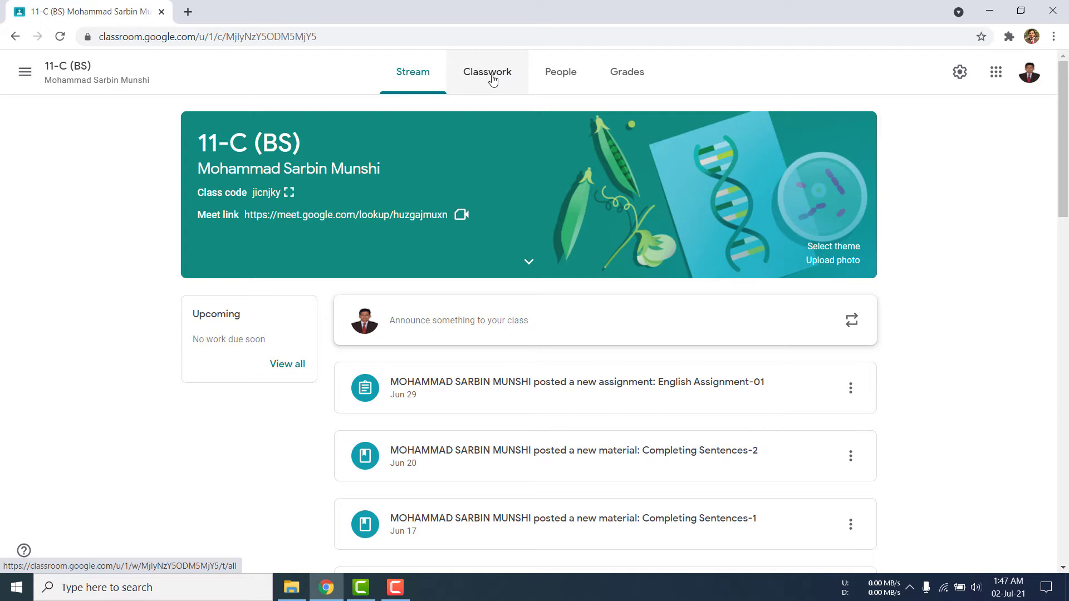
left_click(492, 80)
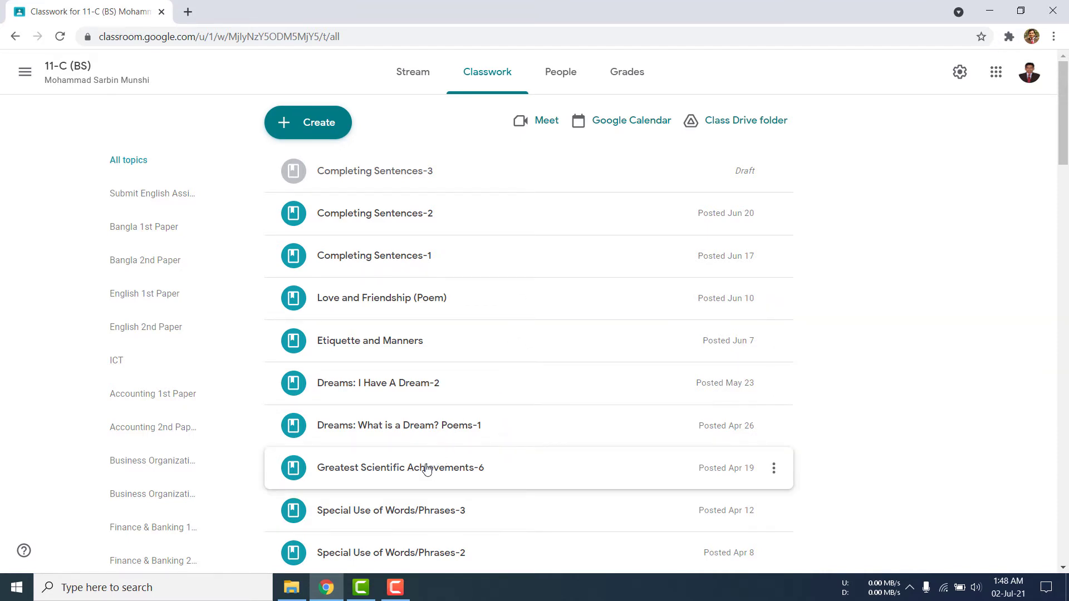
left_click(425, 468)
scroll(425, 419, "up", 3)
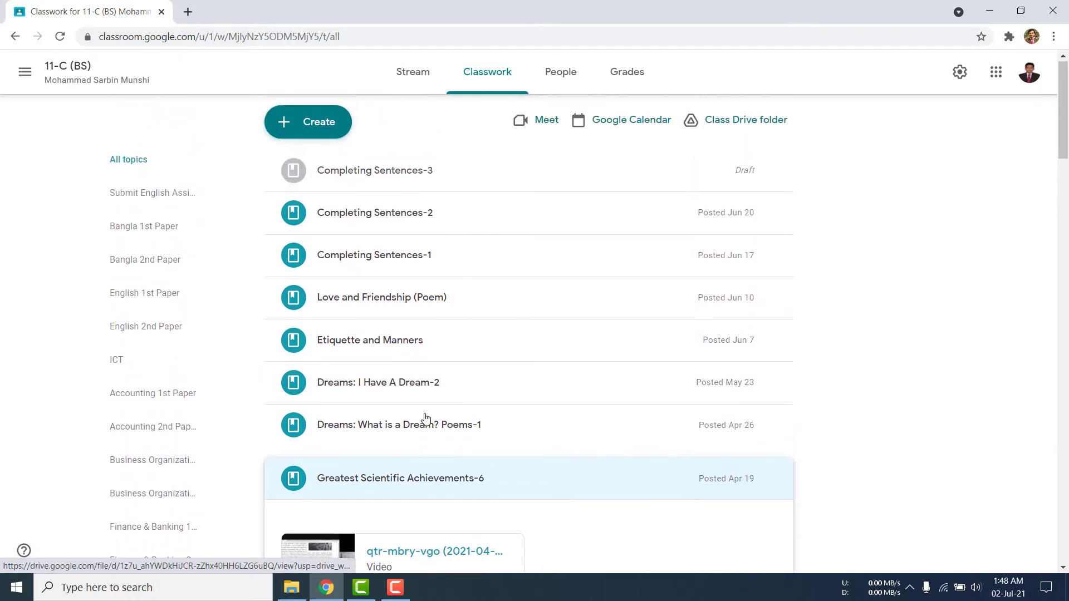
left_click(423, 389)
left_click(414, 352)
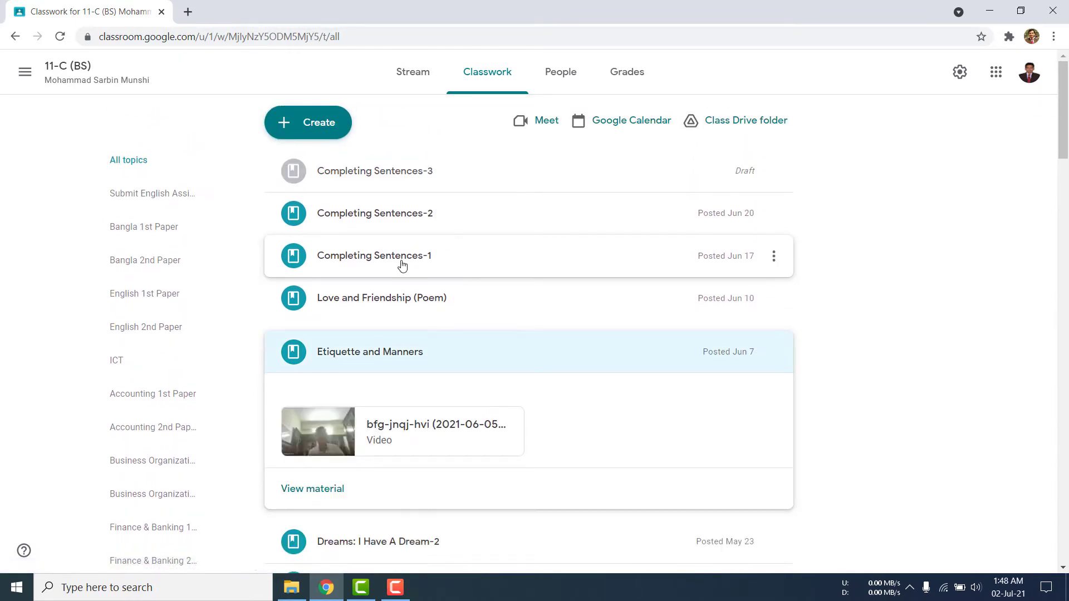
left_click(401, 265)
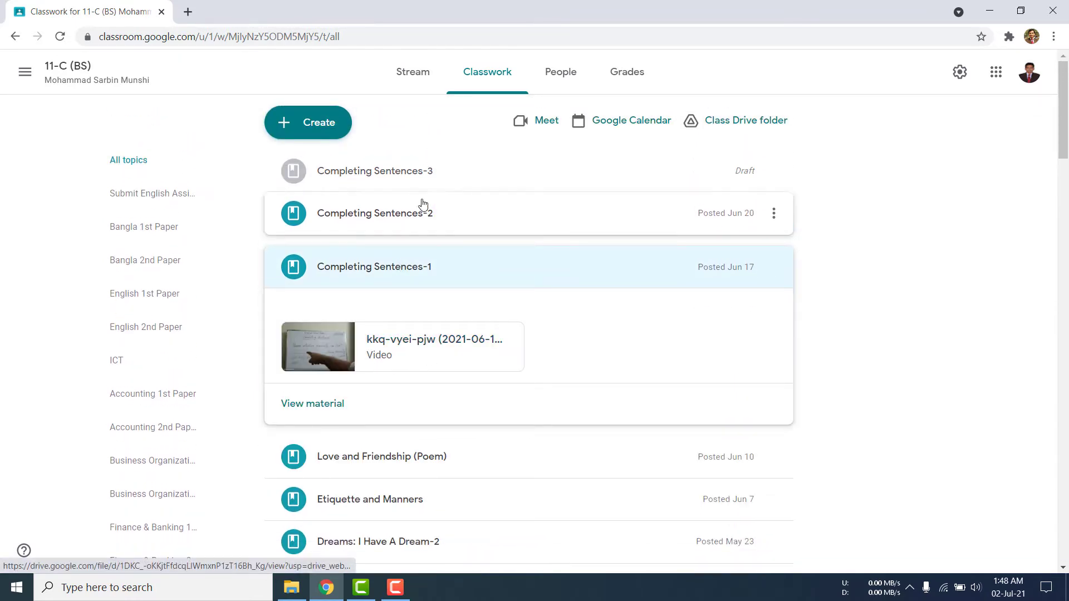
left_click(411, 174)
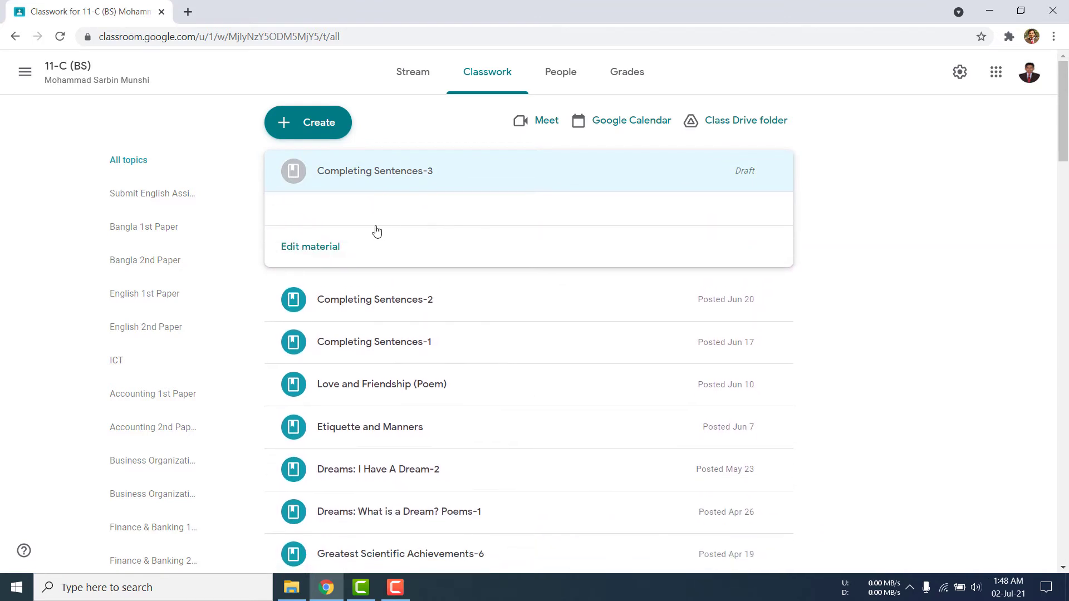
- Collapse the Completing Sentences-3 draft, check and dismiss its options menu, then expand it again
left_click(440, 171)
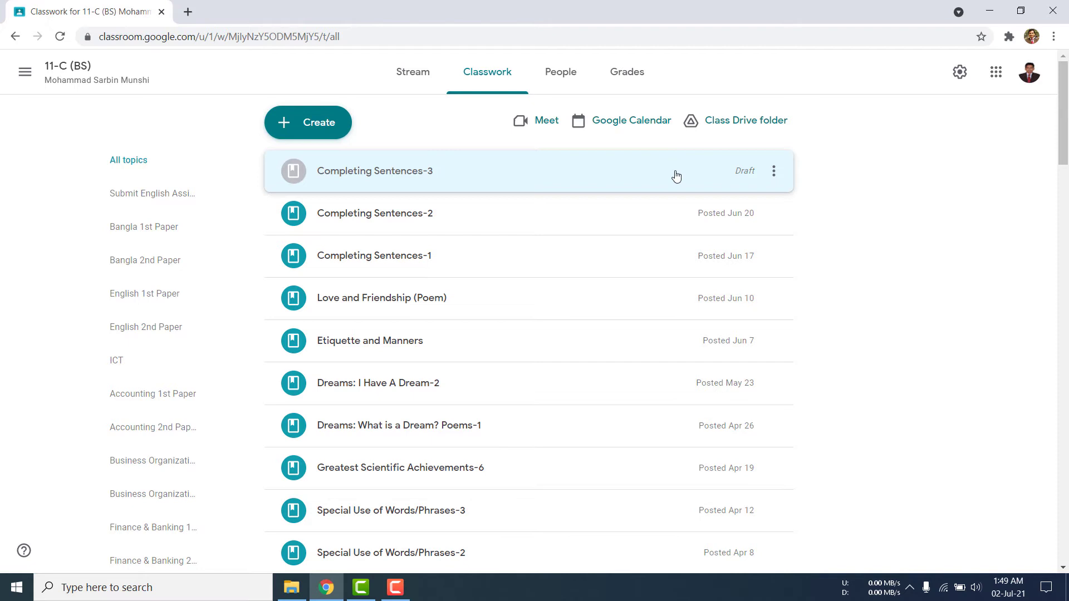
left_click(775, 173)
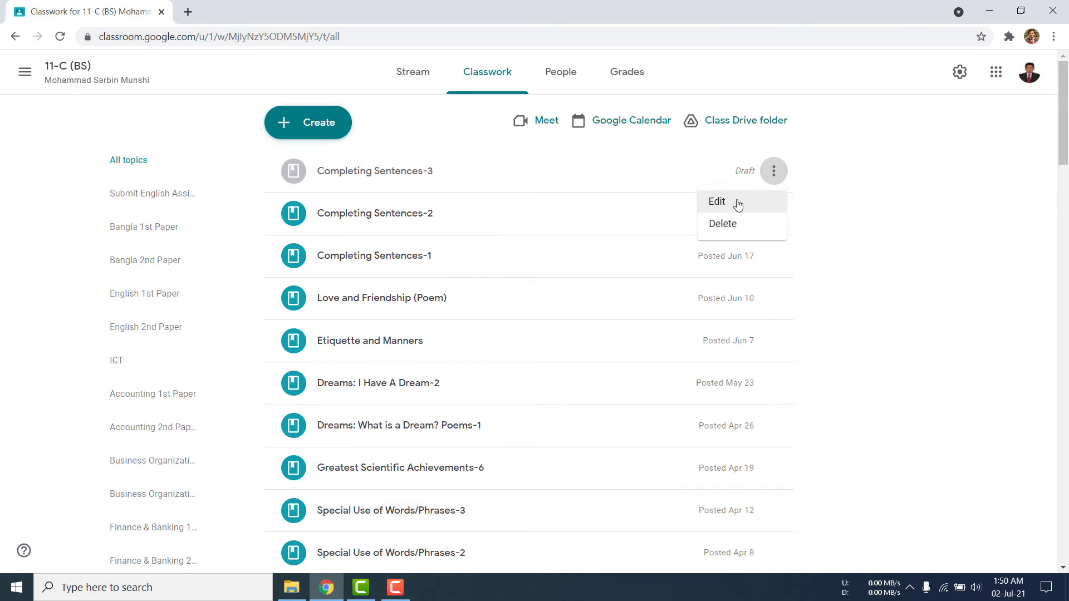
left_click(909, 189)
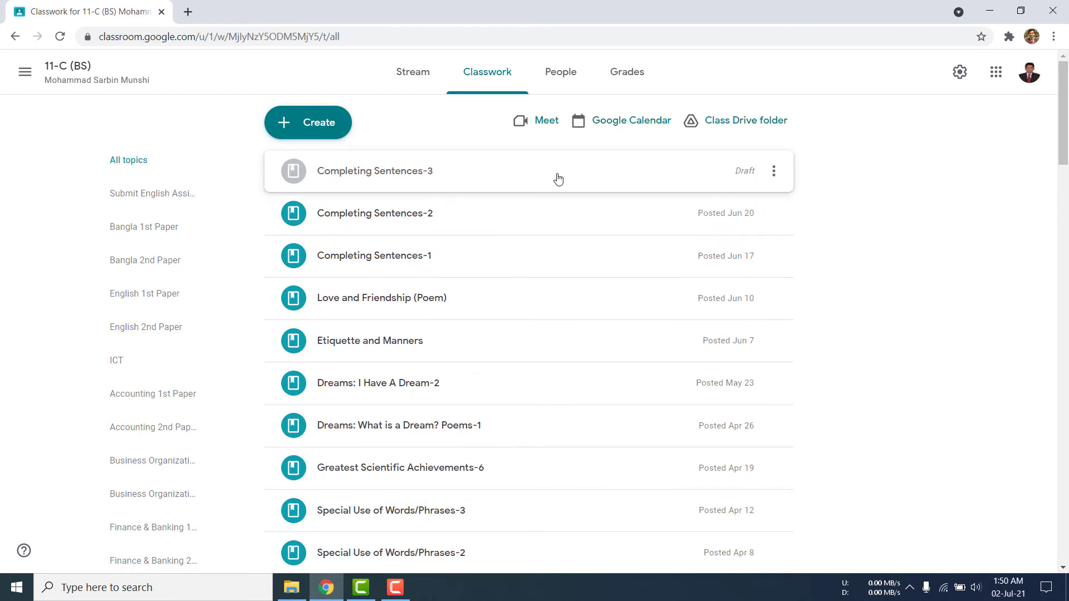
left_click(413, 173)
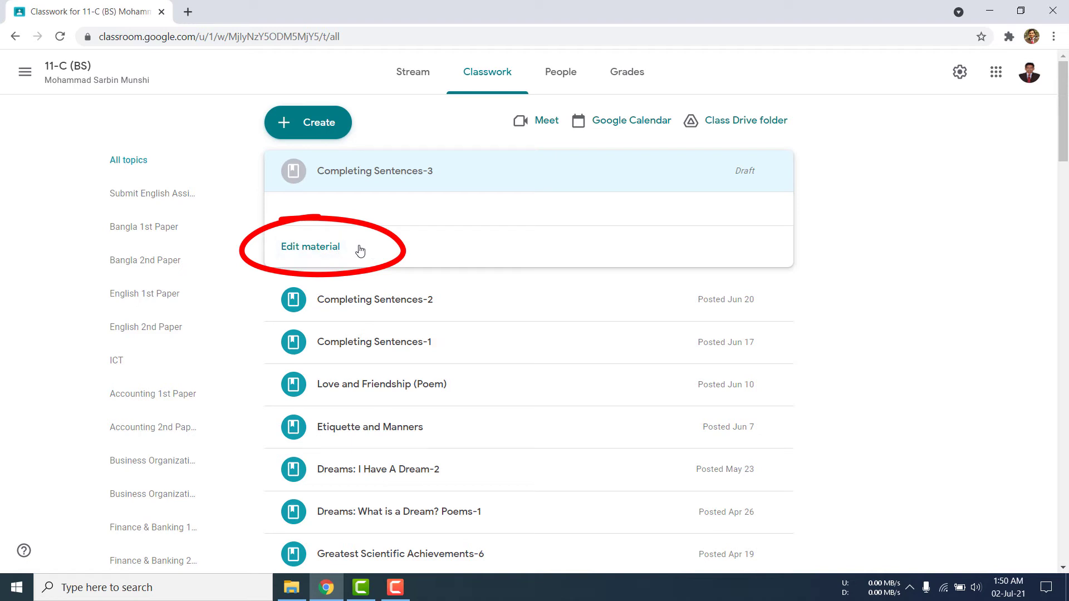
- Edit the Completing Sentences-3 draft and choose Add > File to bring up the Drive picker
left_click(317, 253)
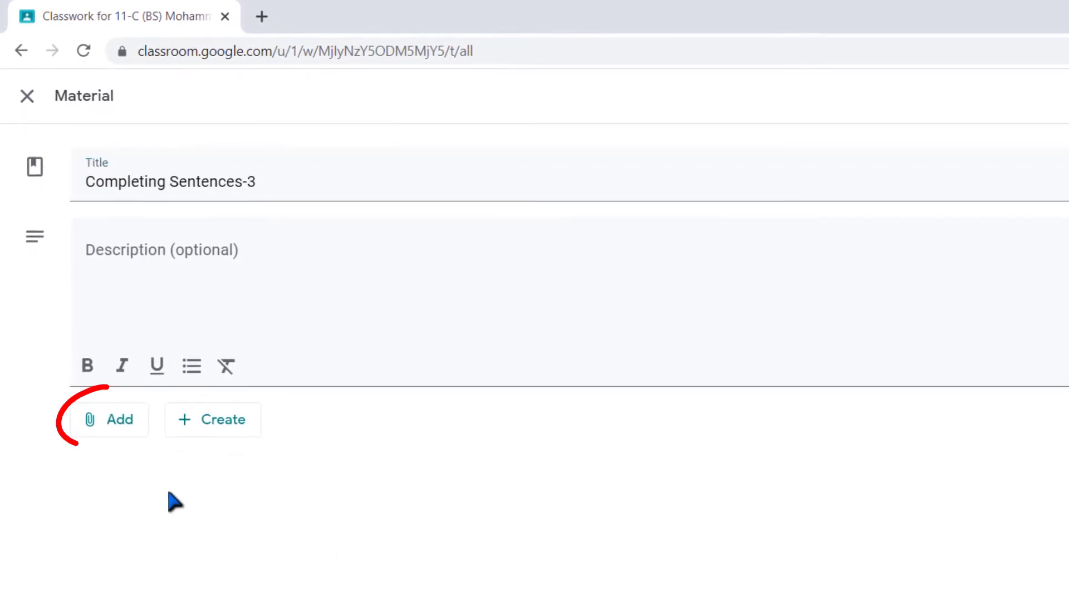
left_click(136, 431)
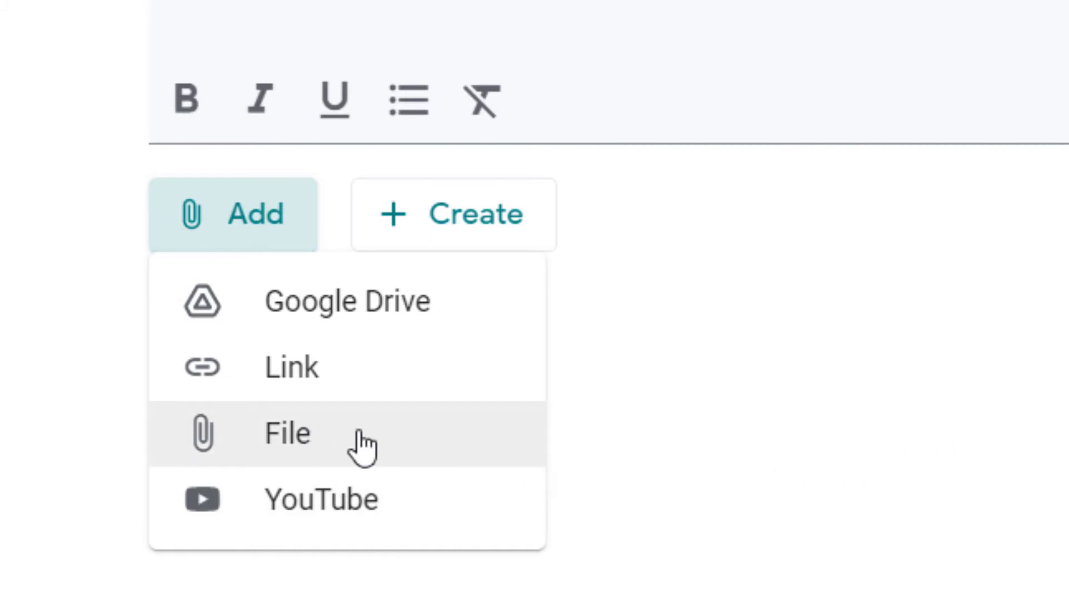
left_click(329, 453)
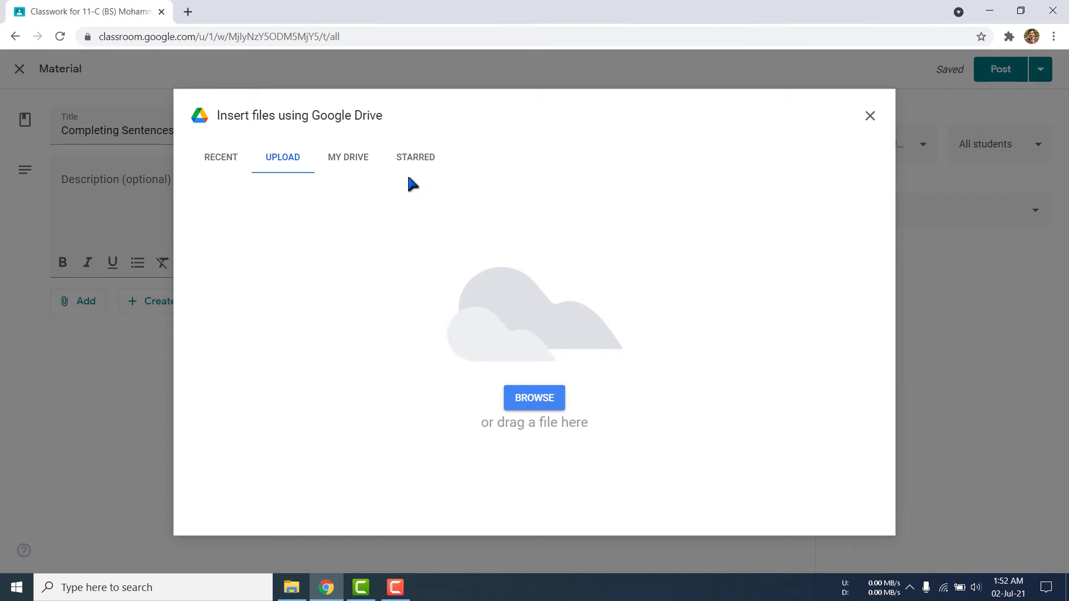
- Show My Drive files as a list sorted by Last modified by me
left_click(346, 161)
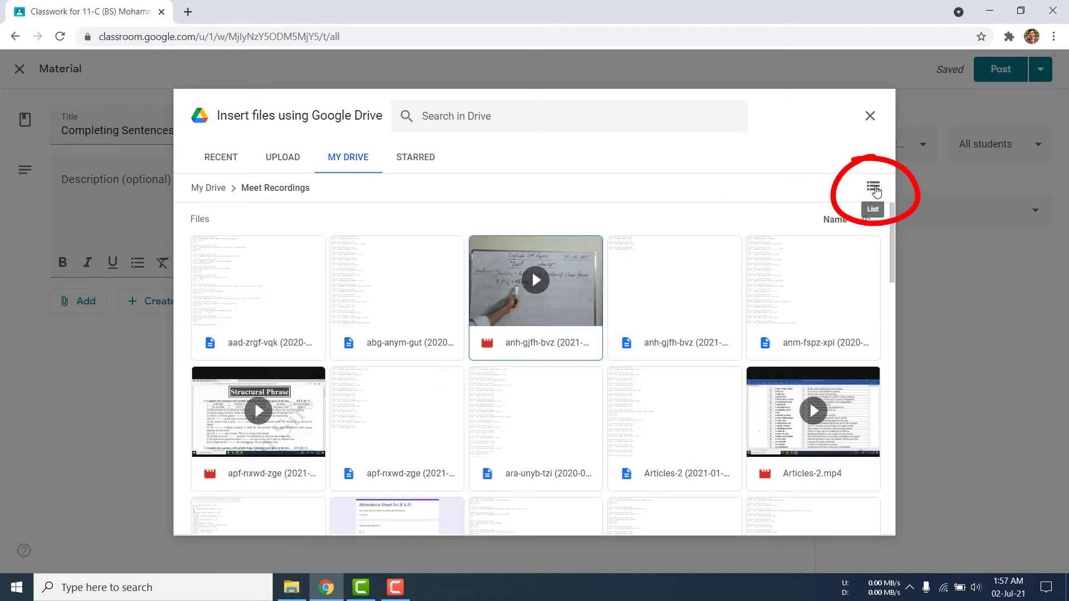
left_click(875, 191)
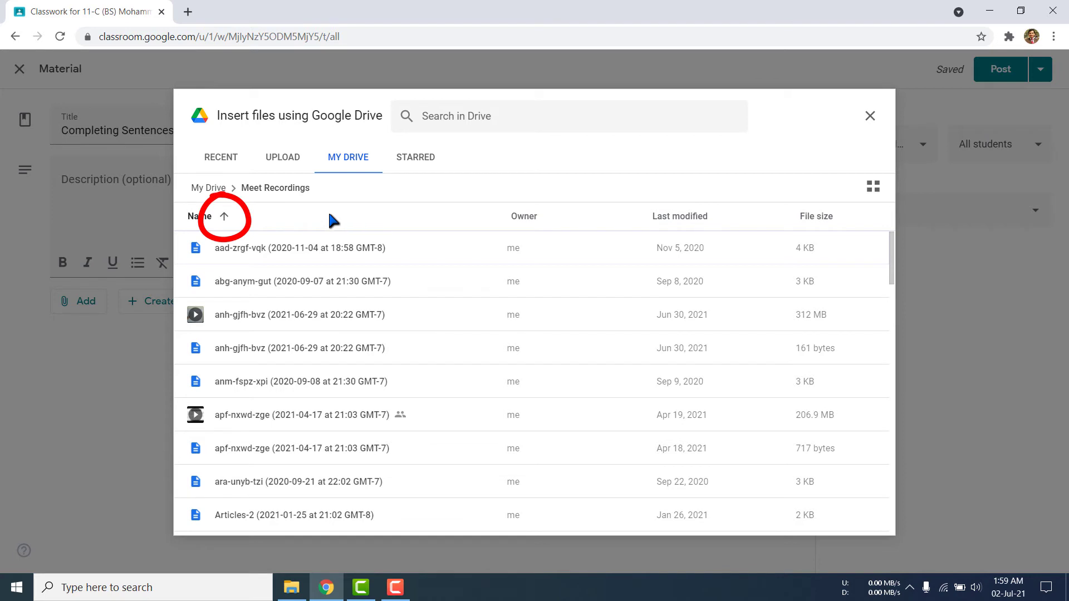
left_click(224, 216)
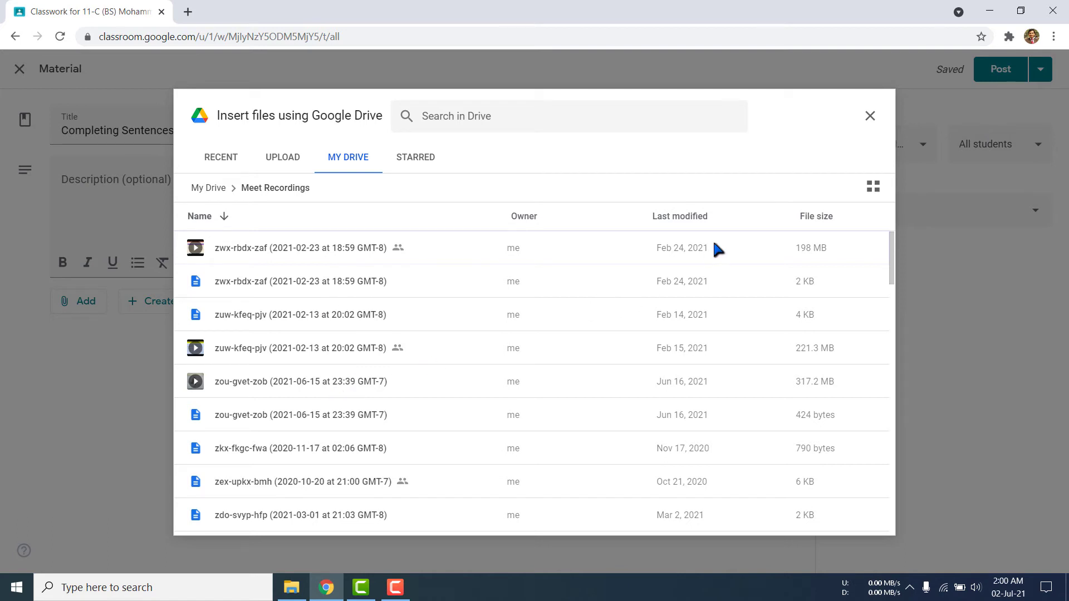
left_click(715, 216)
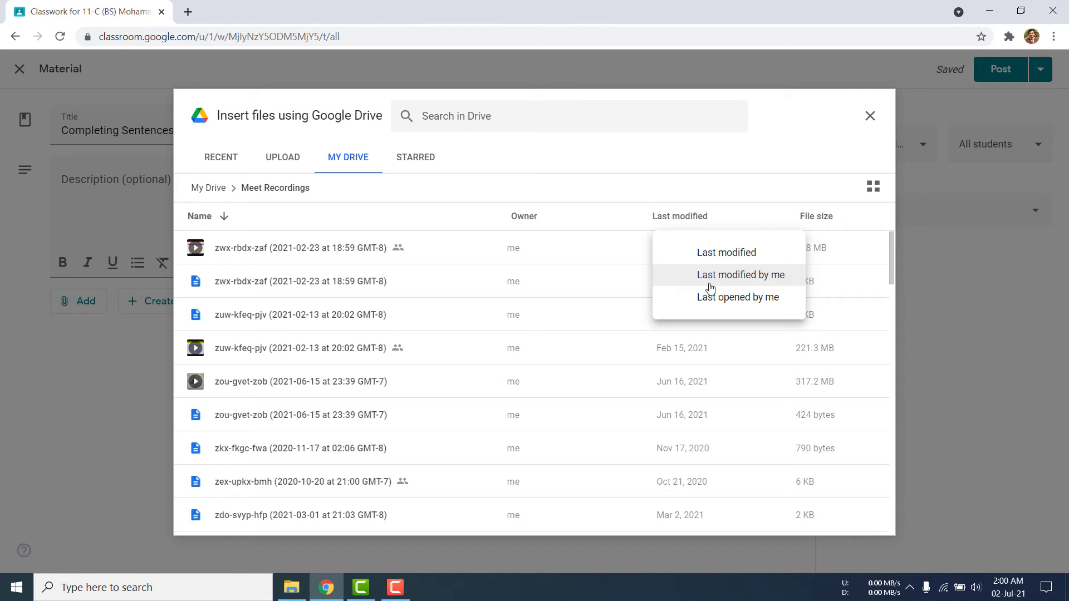
left_click(738, 279)
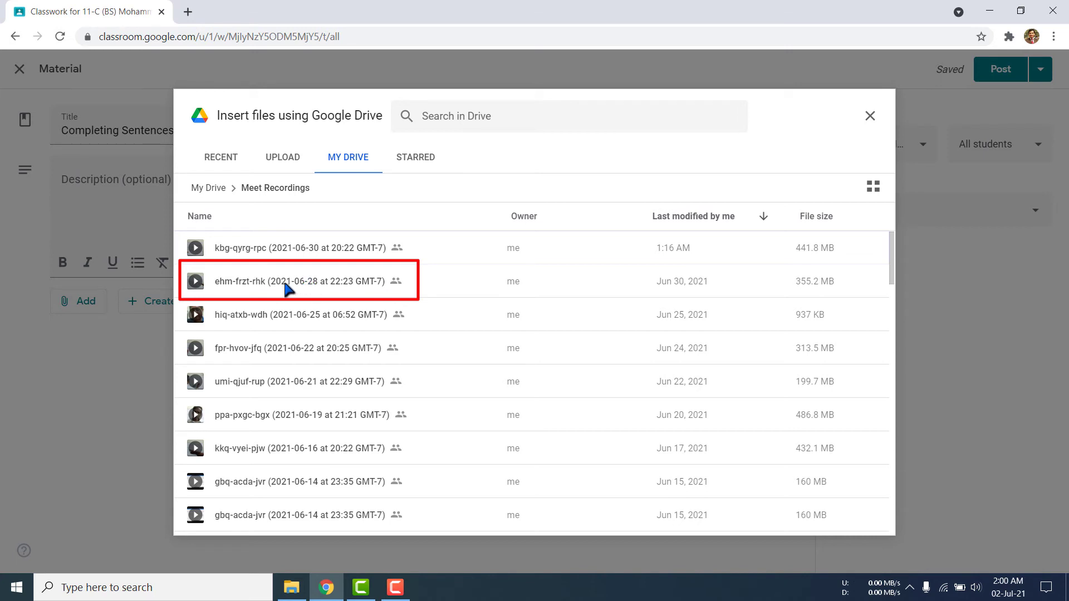
- Insert the ehm-frzt-rhk video into Completing Sentences-3 and request posting
left_click(315, 283)
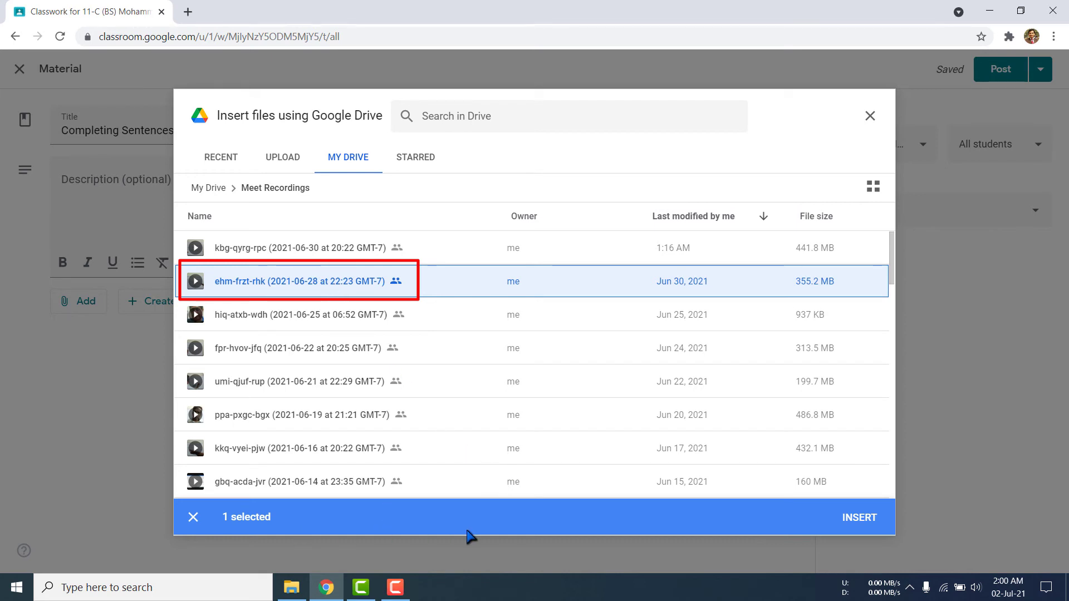
left_click(862, 518)
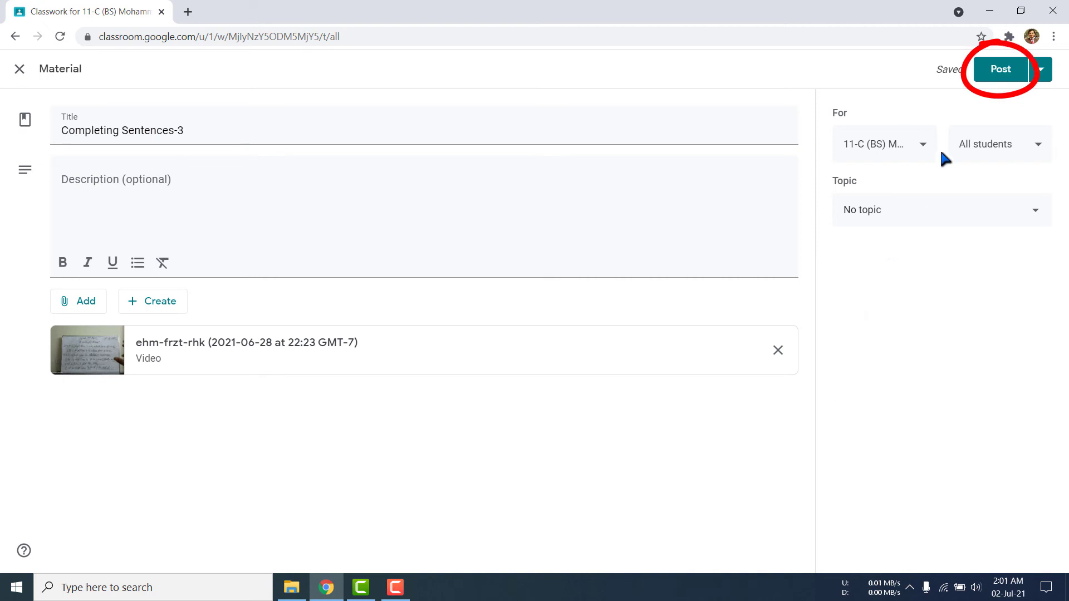
left_click(1002, 71)
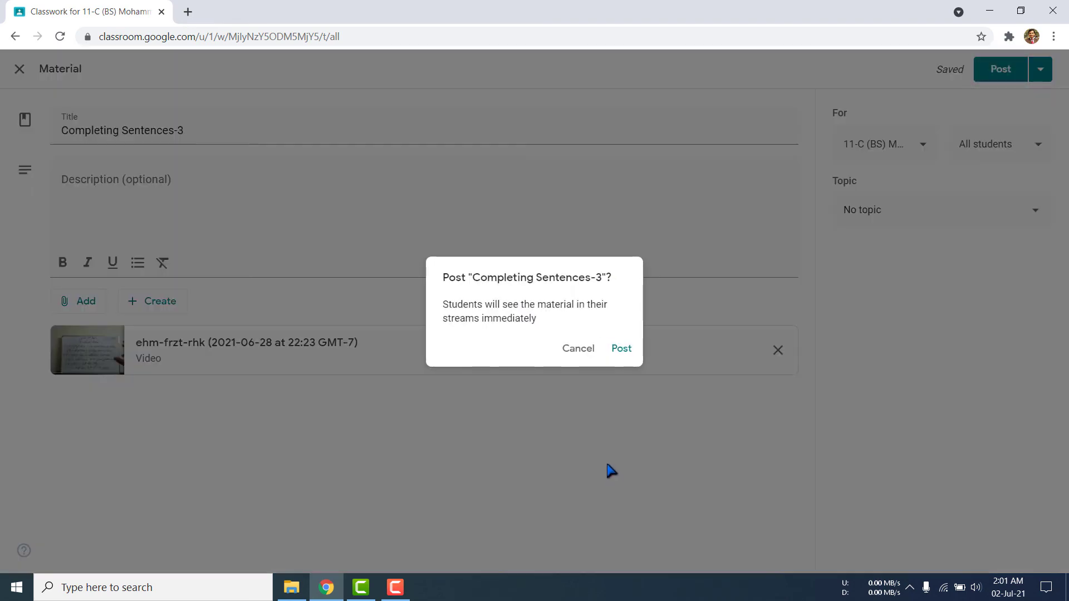
- Confirm posting Completing Sentences-3 and verify its ehm-frzt-rhk video in the Classwork list
left_click(621, 350)
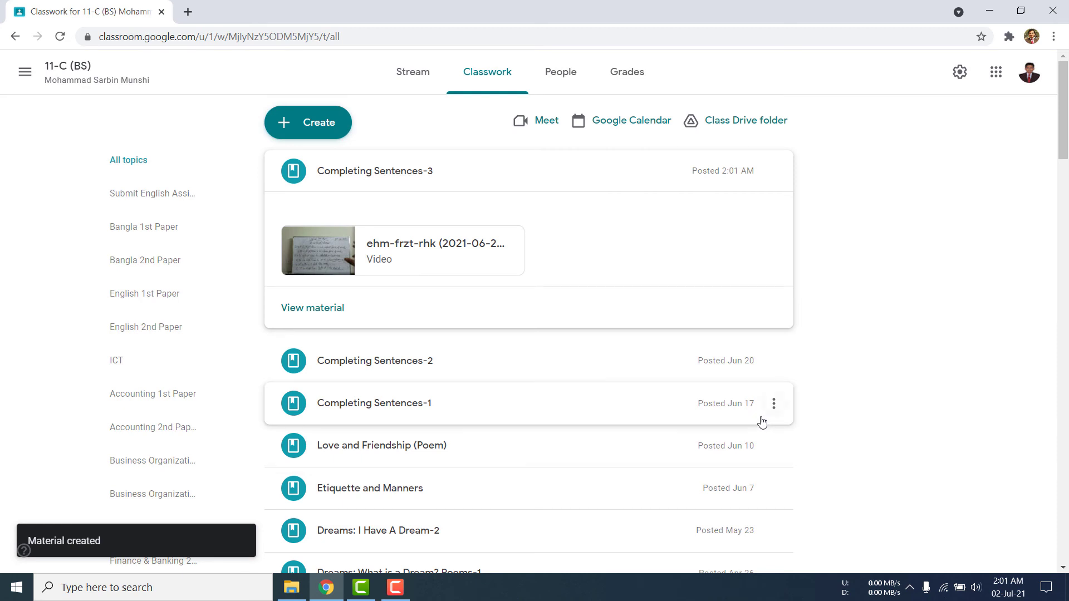
left_click(385, 173)
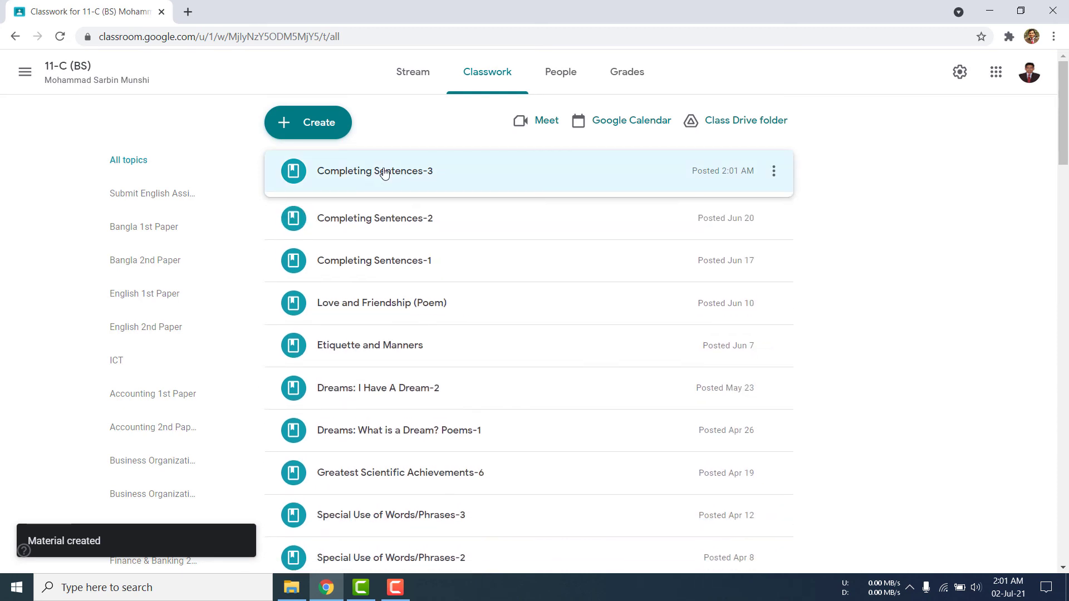
left_click(385, 216)
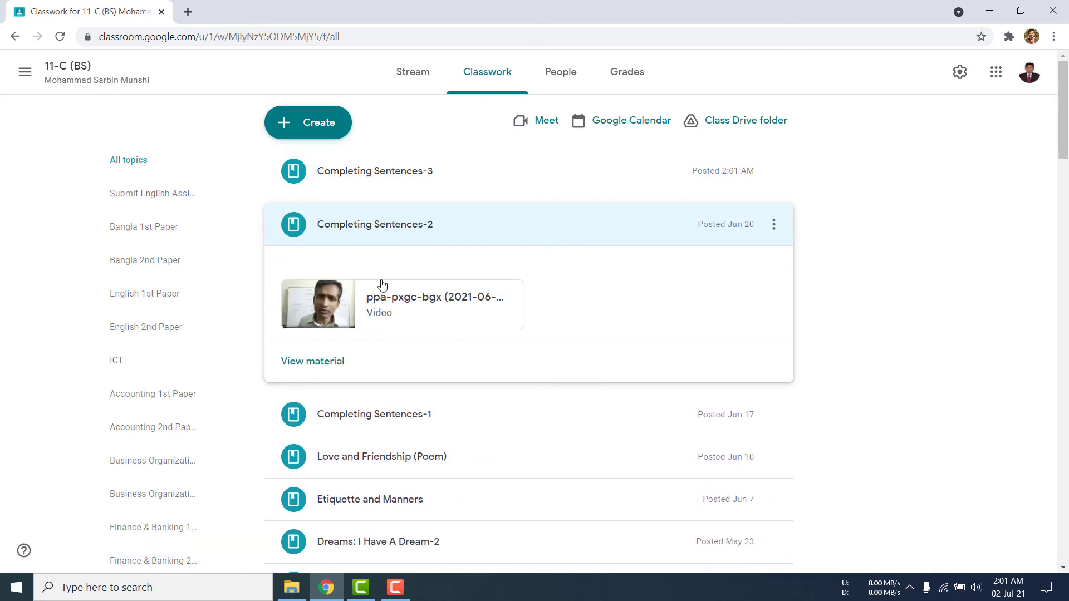
left_click(377, 170)
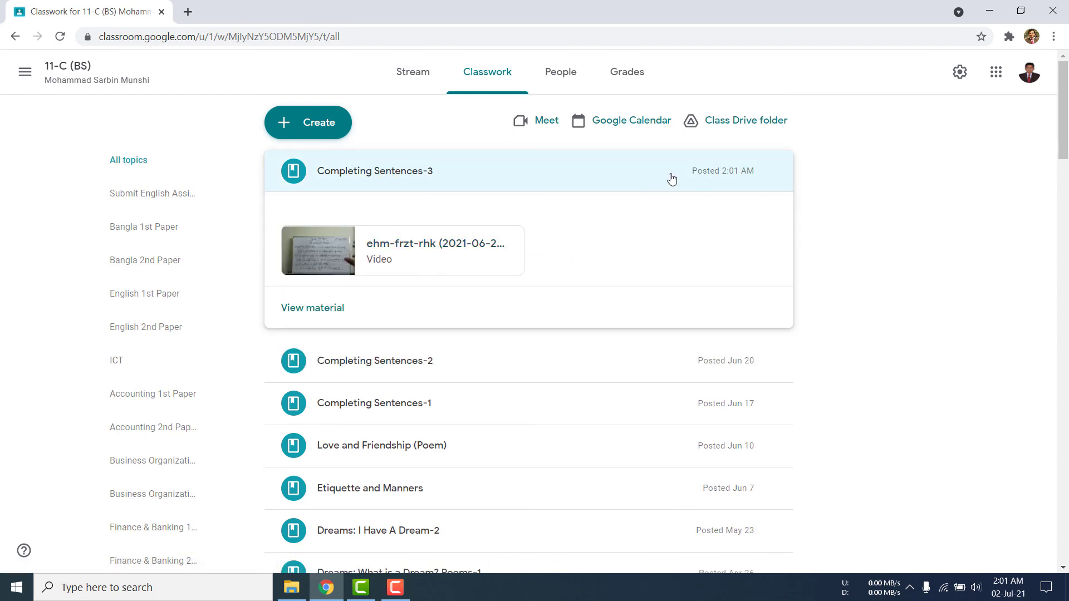
left_click(564, 170)
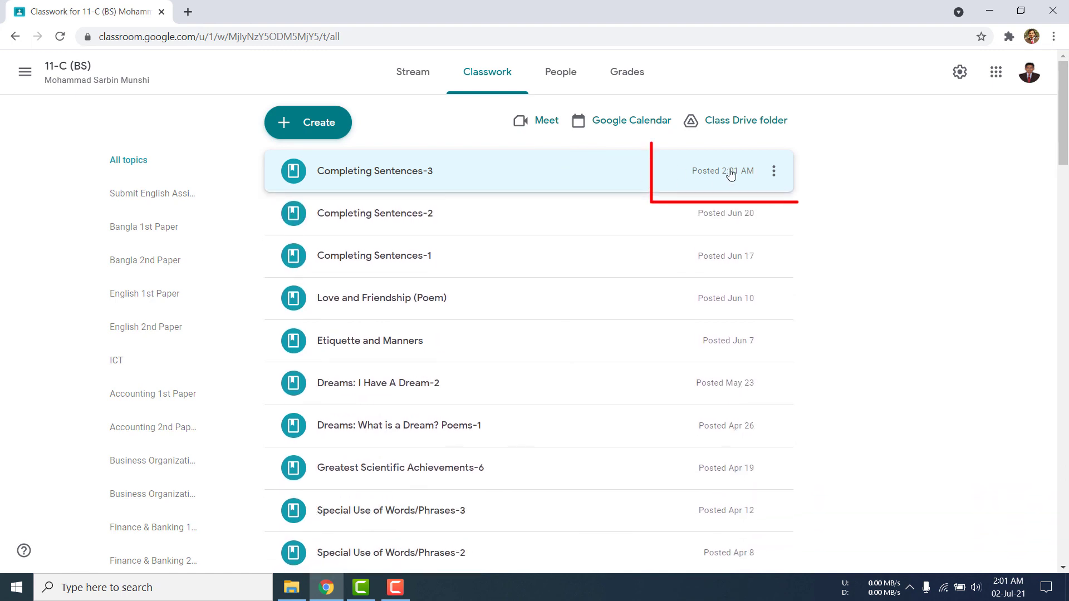